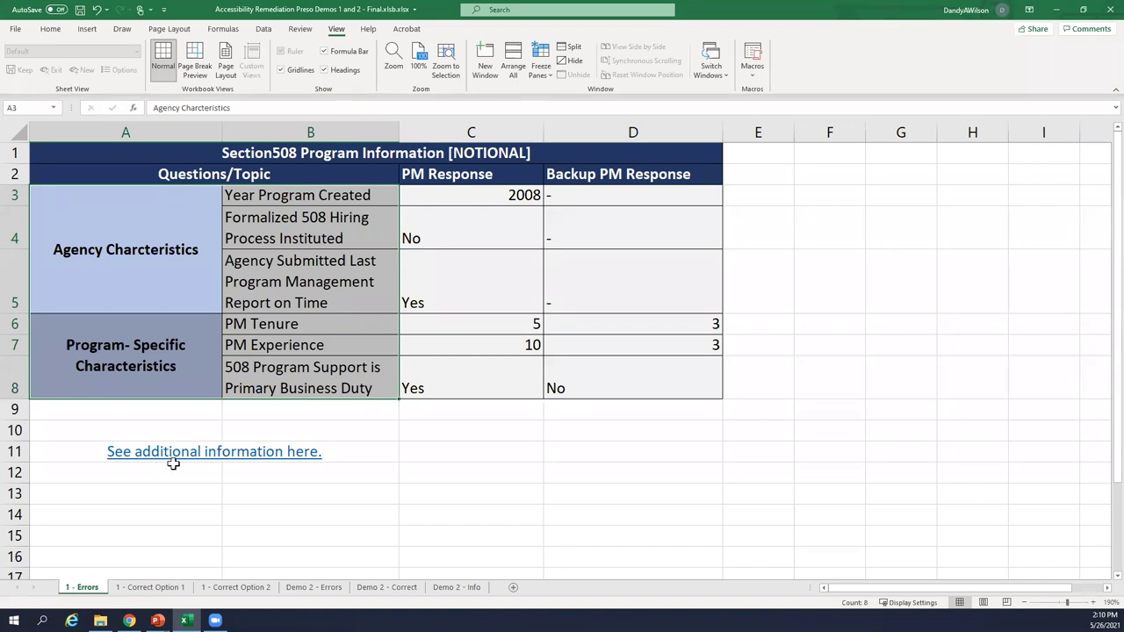
Step: Examine the merged title, Questions/Topic header and Agency and Program-Specific Characteristics cells in the 1 - Errors table
drag(115, 153, 121, 169)
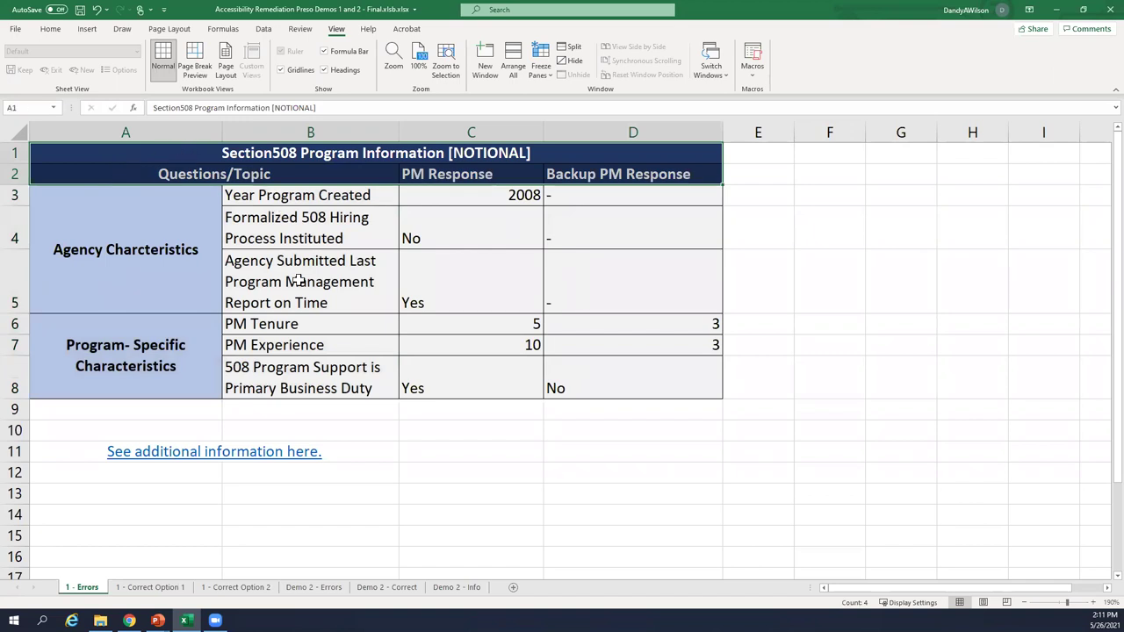
click(161, 156)
click(165, 175)
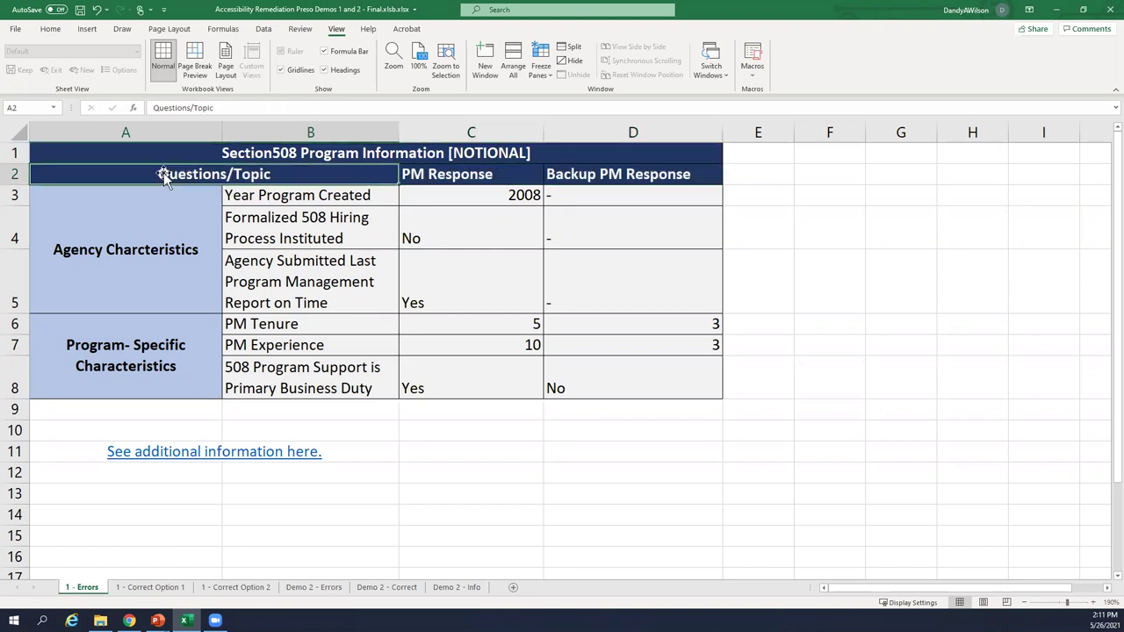
click(163, 205)
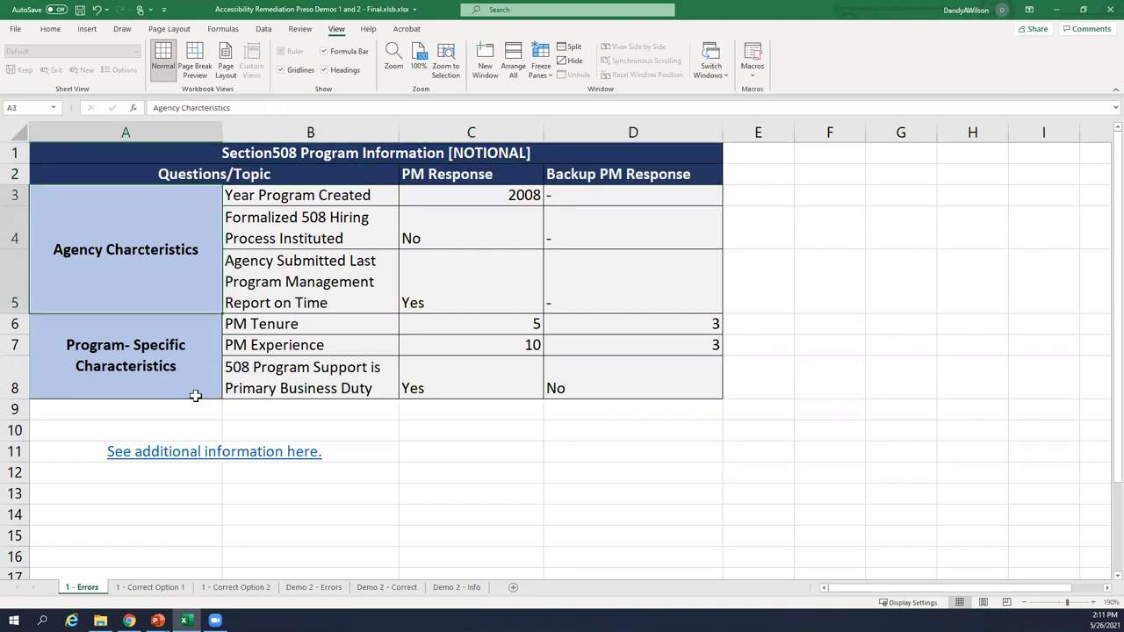
click(159, 365)
click(167, 253)
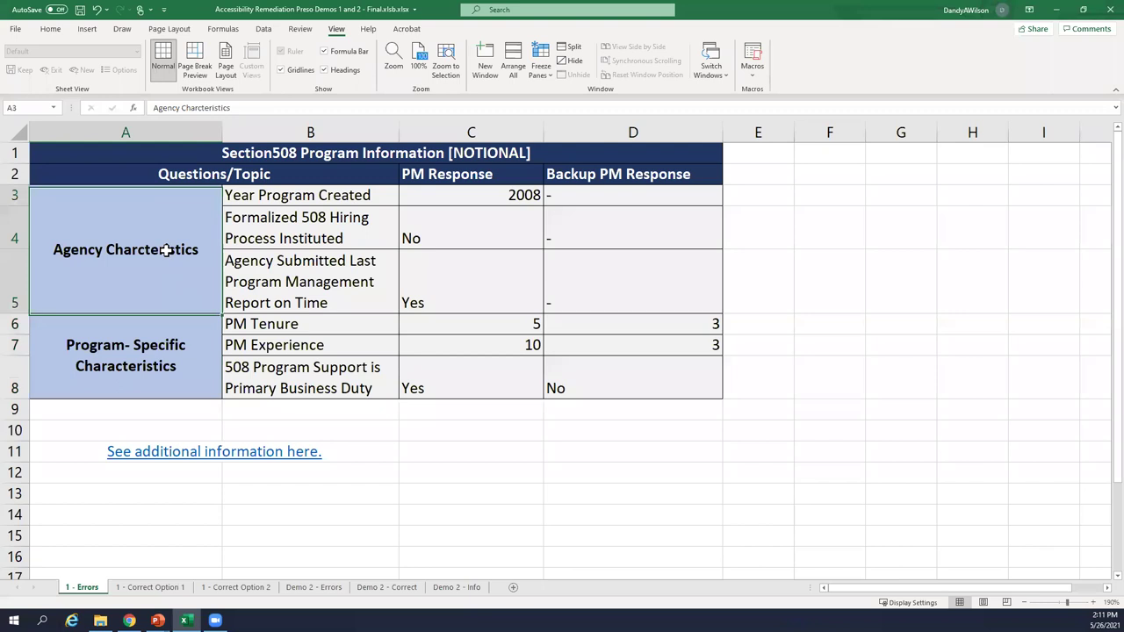
drag(179, 209, 256, 377)
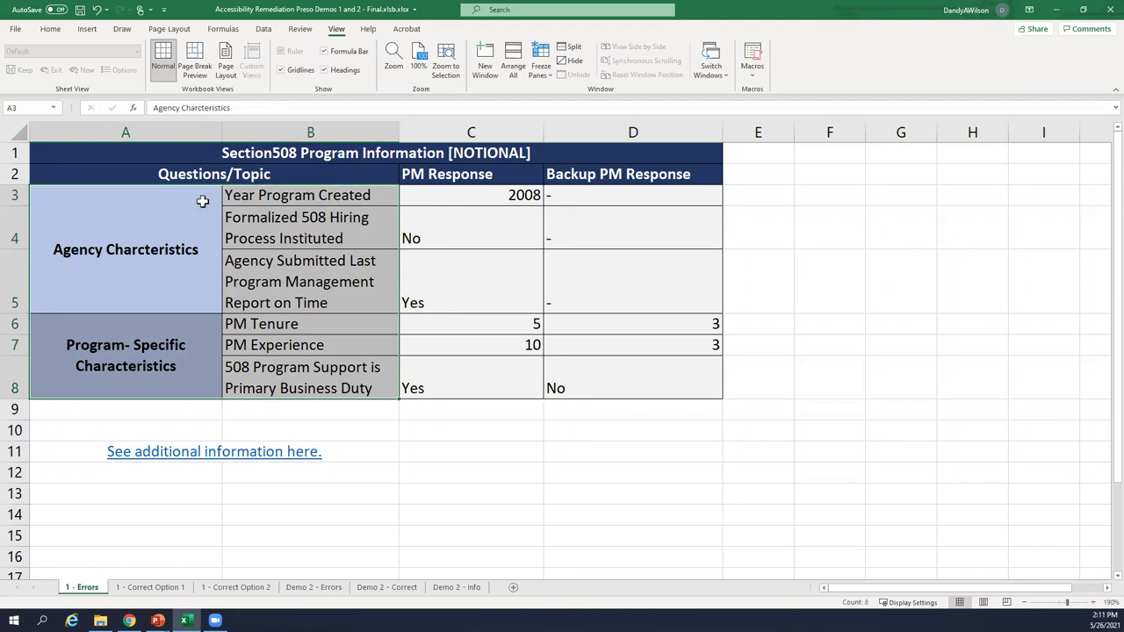
Step: Examine the question labels in B3:B8, the response cells in C3:D8 and the link text below the table
click(313, 195)
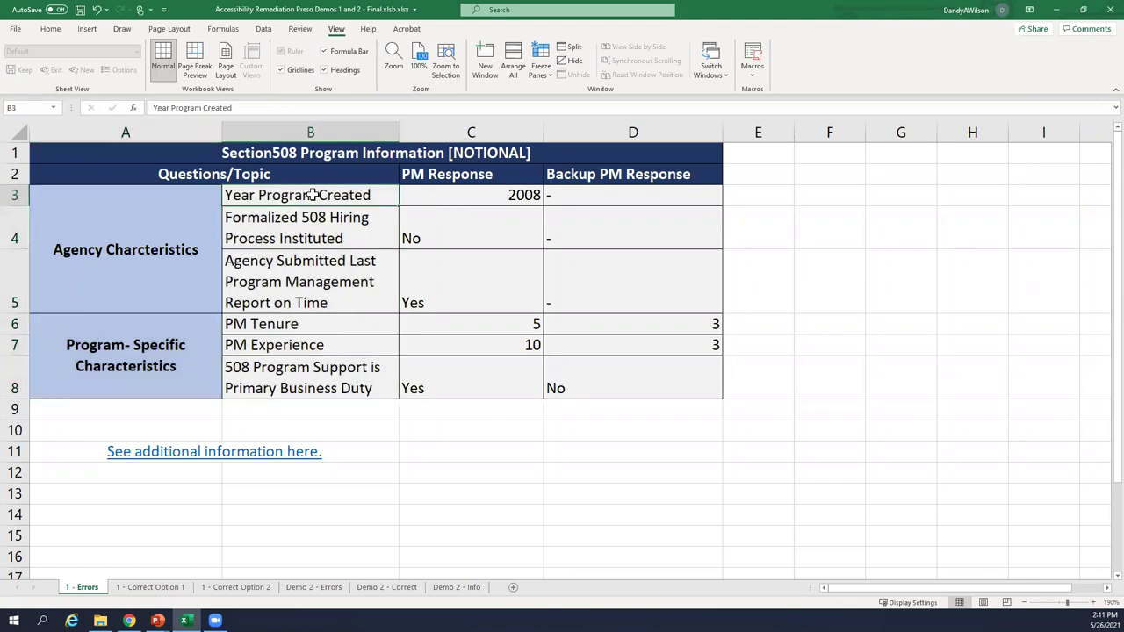
drag(312, 195, 299, 372)
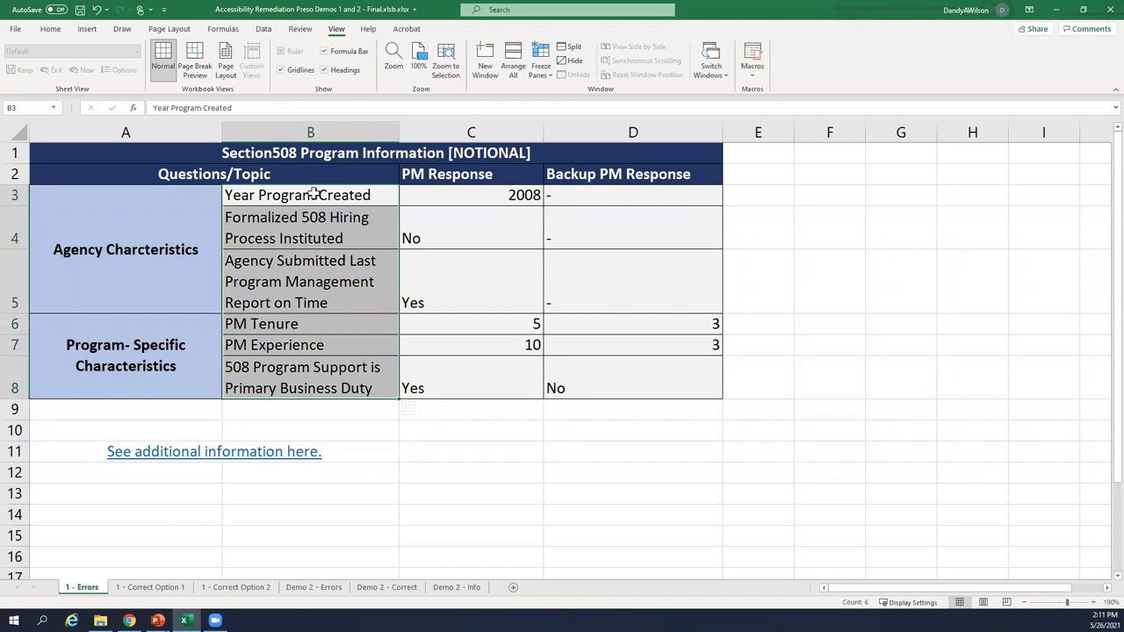
click(212, 200)
click(245, 196)
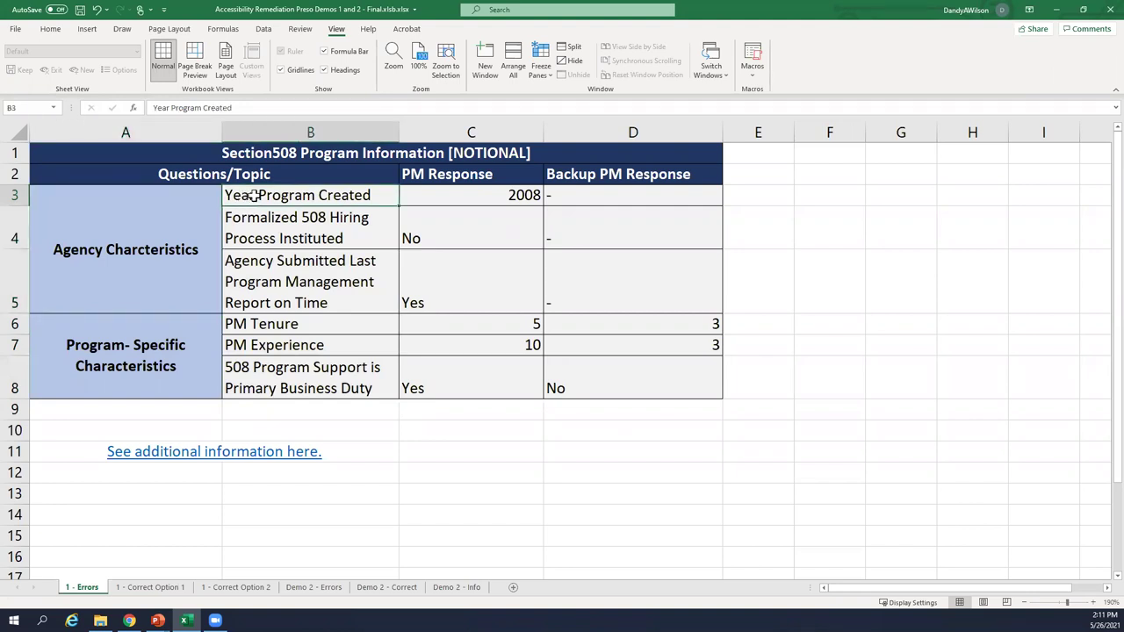
drag(415, 197, 590, 378)
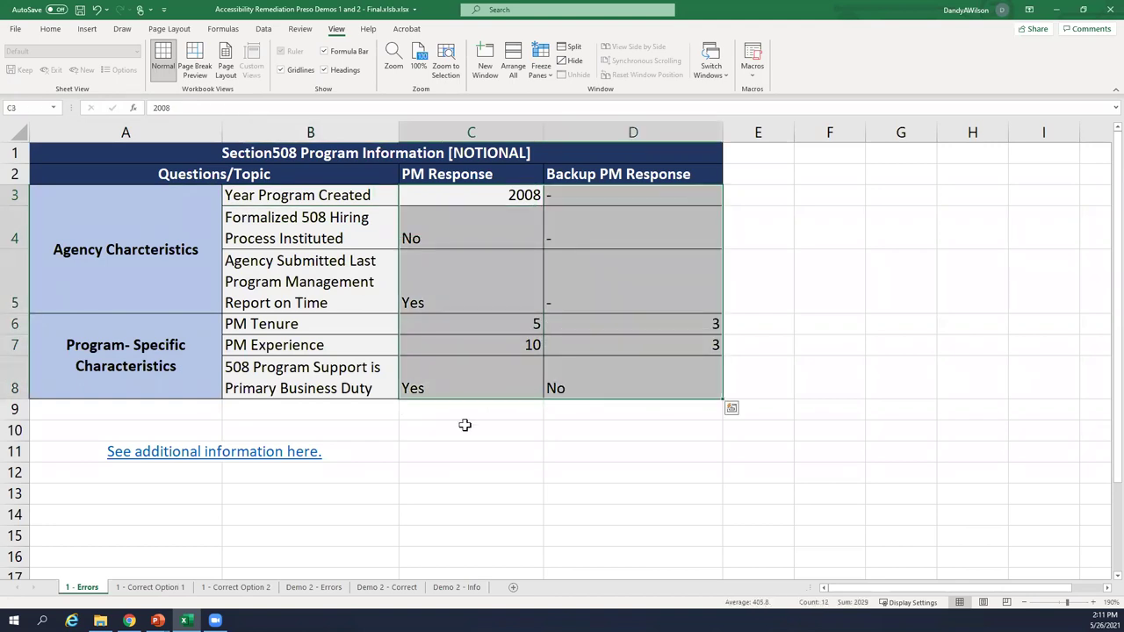
drag(84, 422, 187, 484)
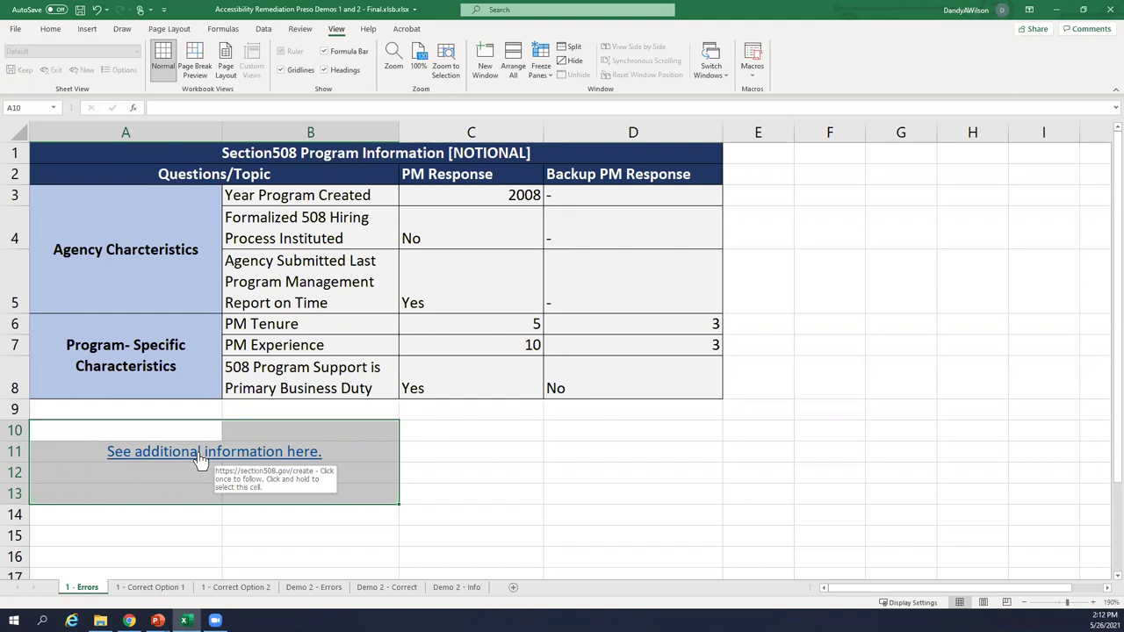
Step: Compare the 1 - Errors sheet with 1 - Correct Option 1, examining its title cell and separate agency and program manager tables
click(151, 587)
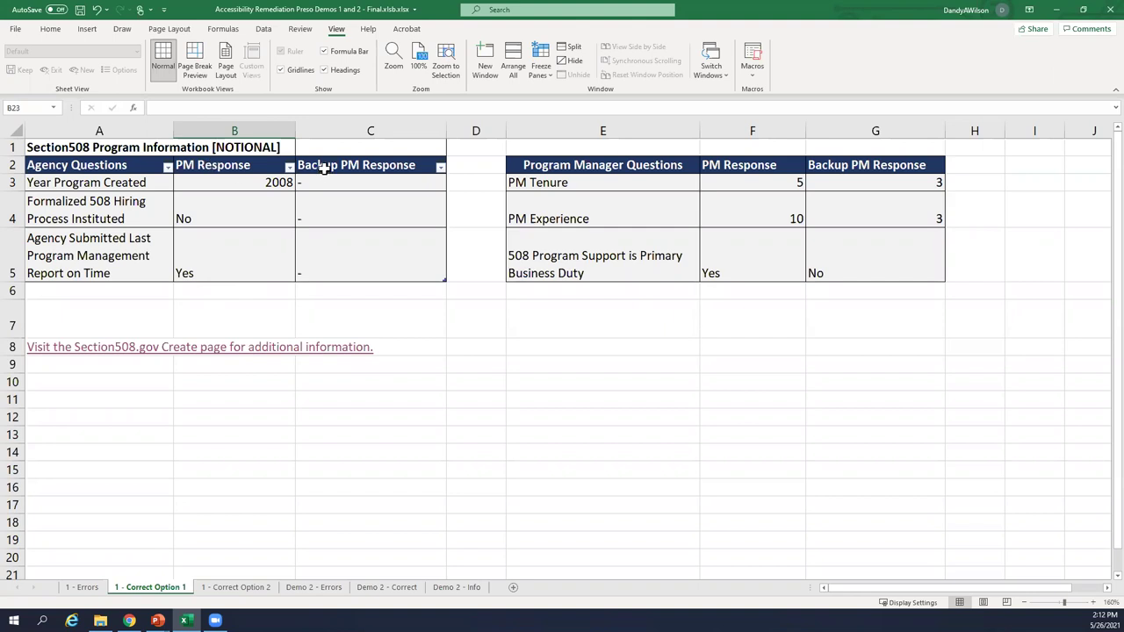
click(97, 586)
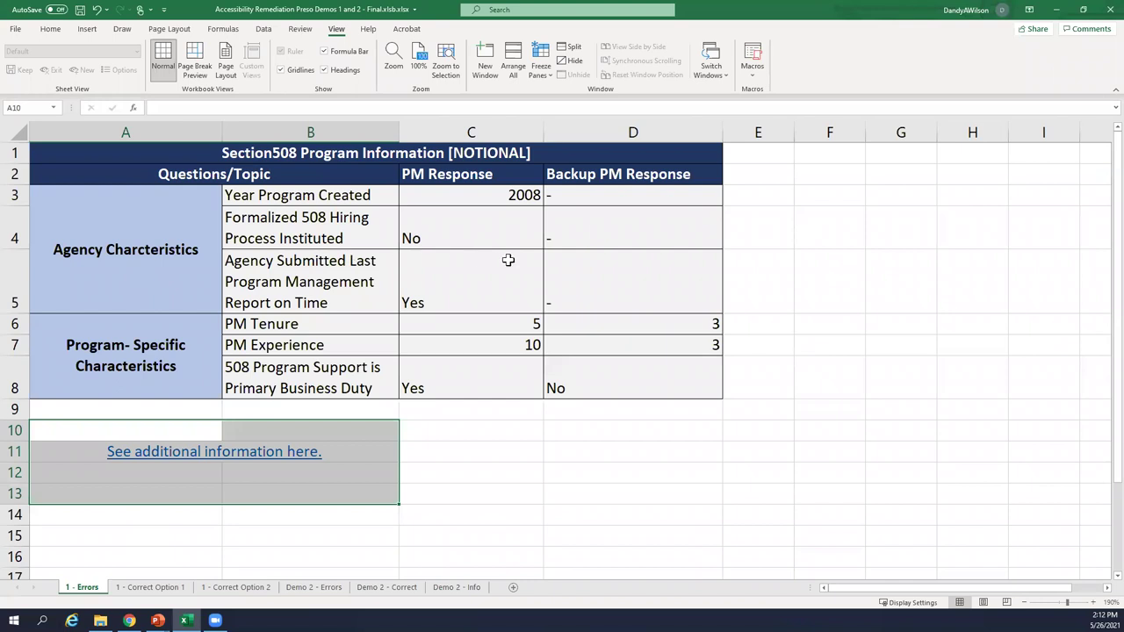
click(158, 587)
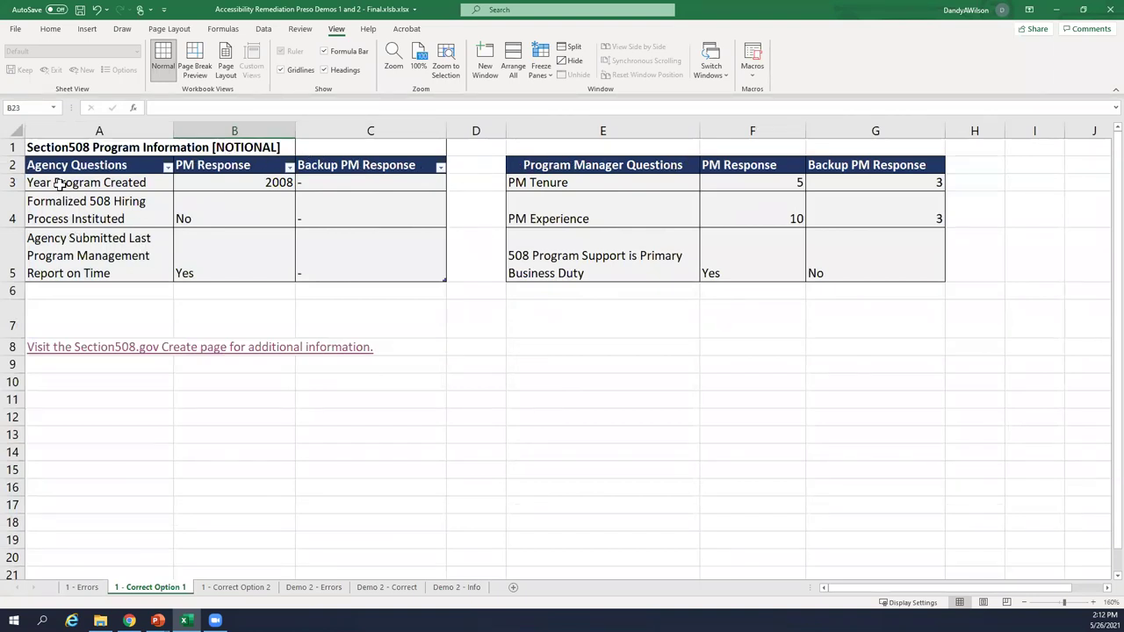
click(44, 149)
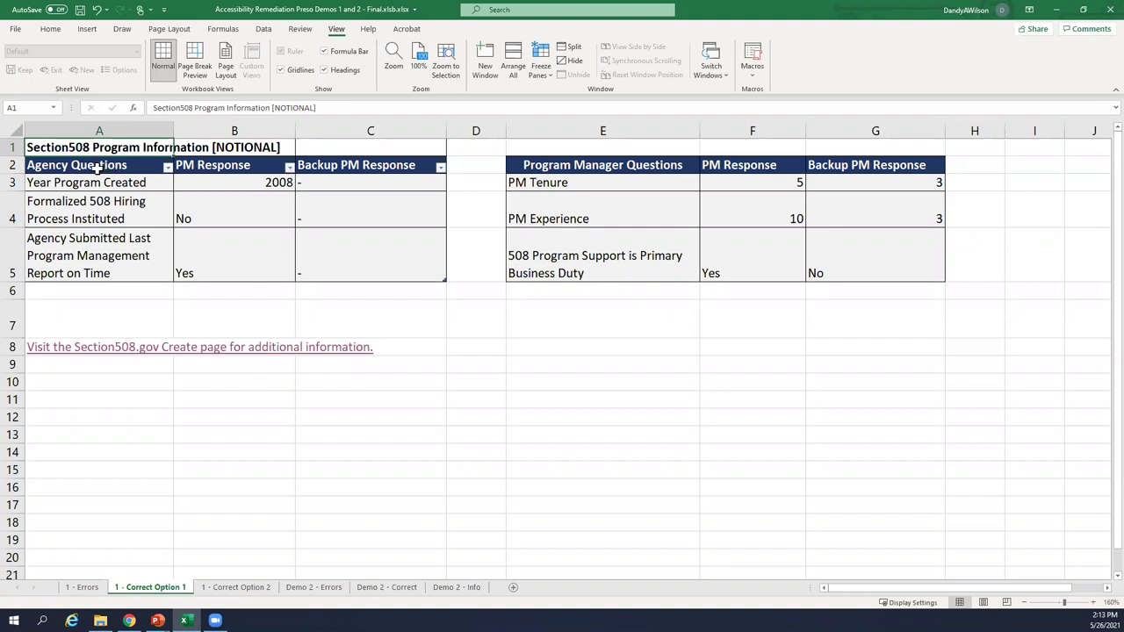
drag(98, 168, 340, 265)
click(415, 321)
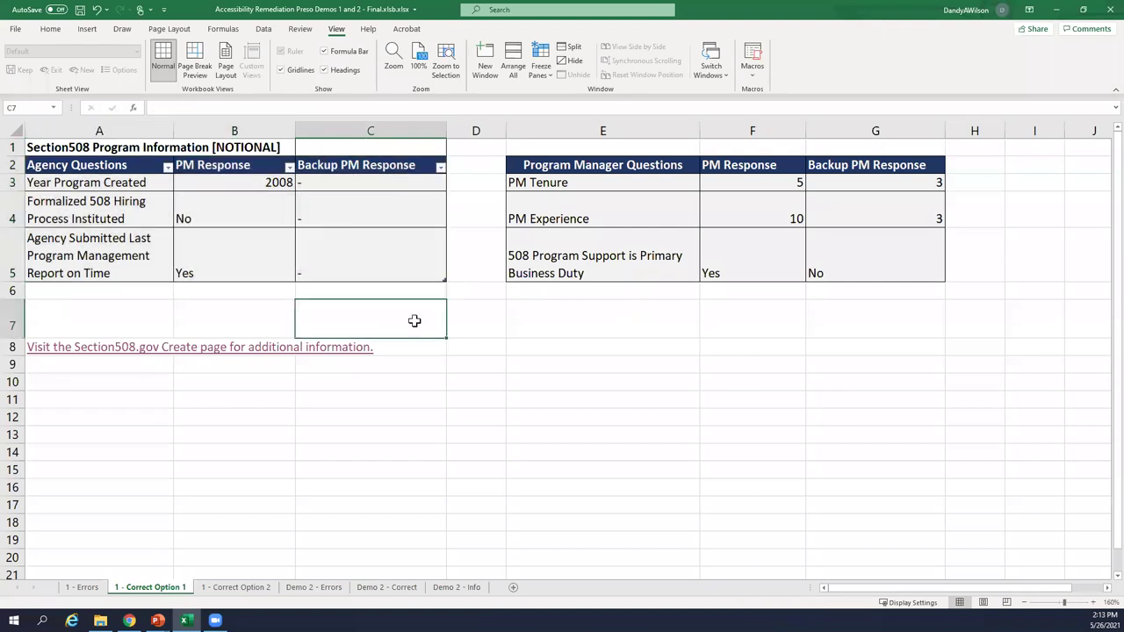
drag(562, 167, 856, 261)
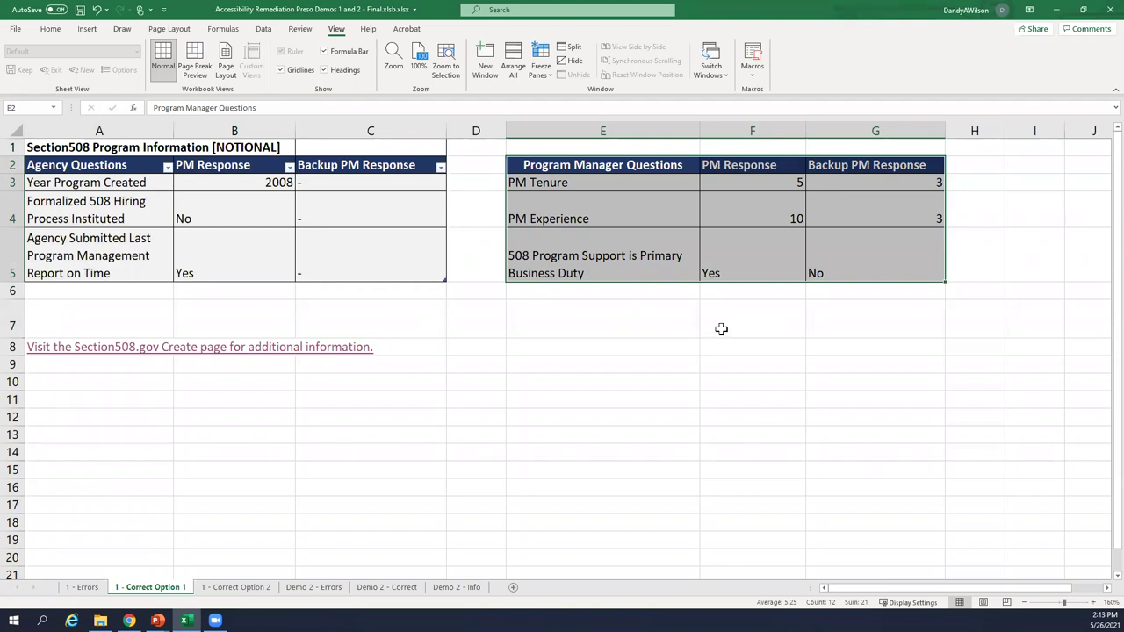
Step: Try converting the Program Manager Questions range E2:G5 into a table with headers and undo the conversion
click(87, 29)
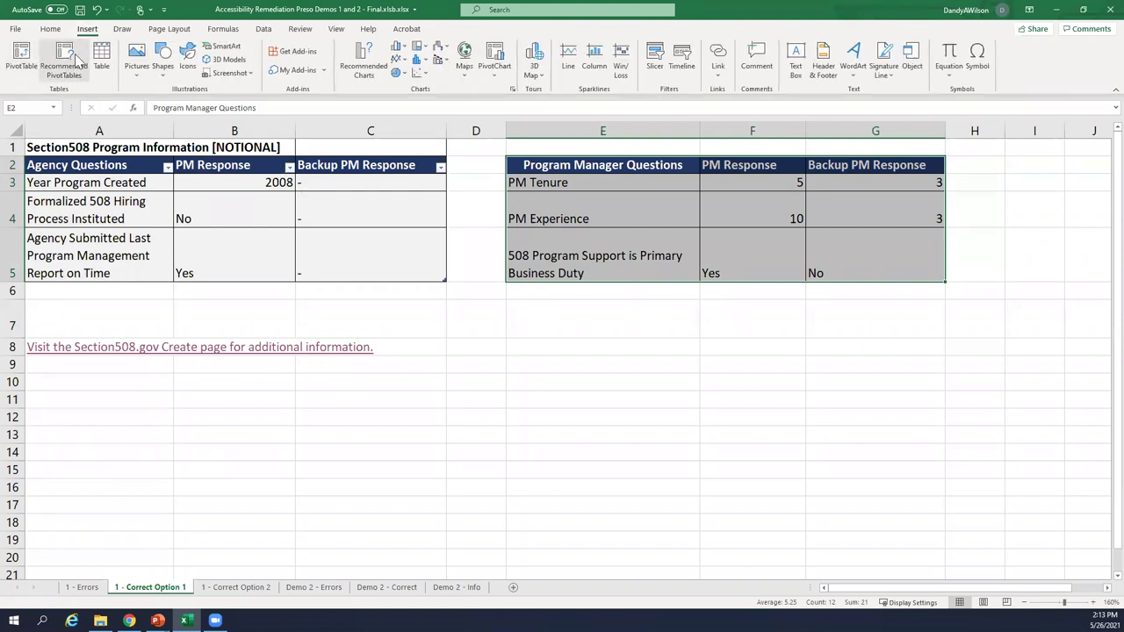
key(ctrl+t)
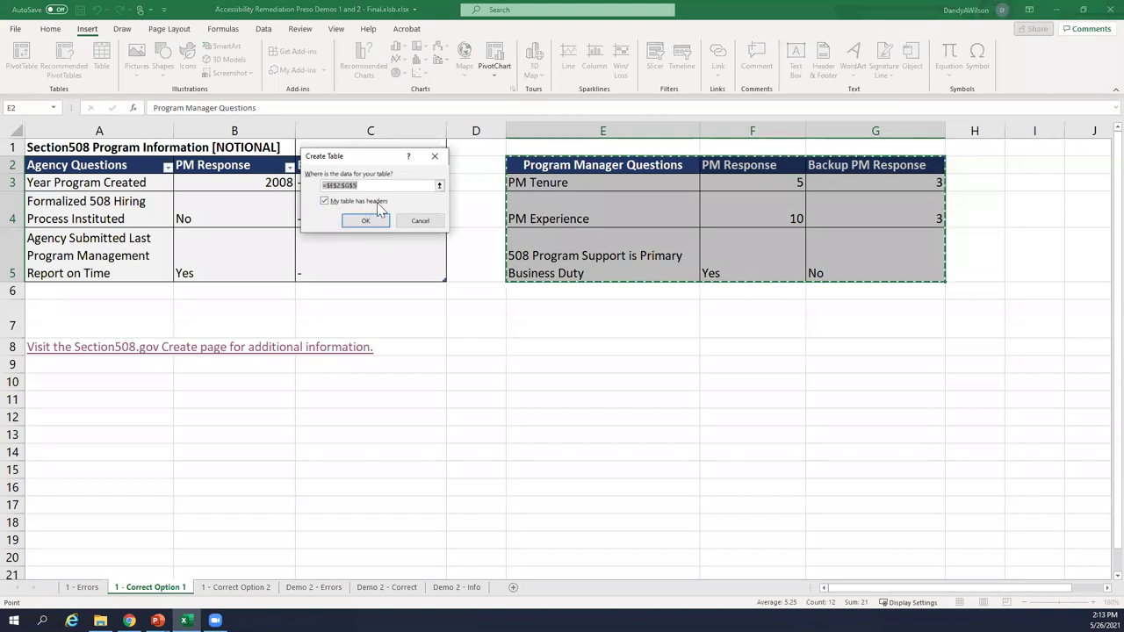
click(366, 221)
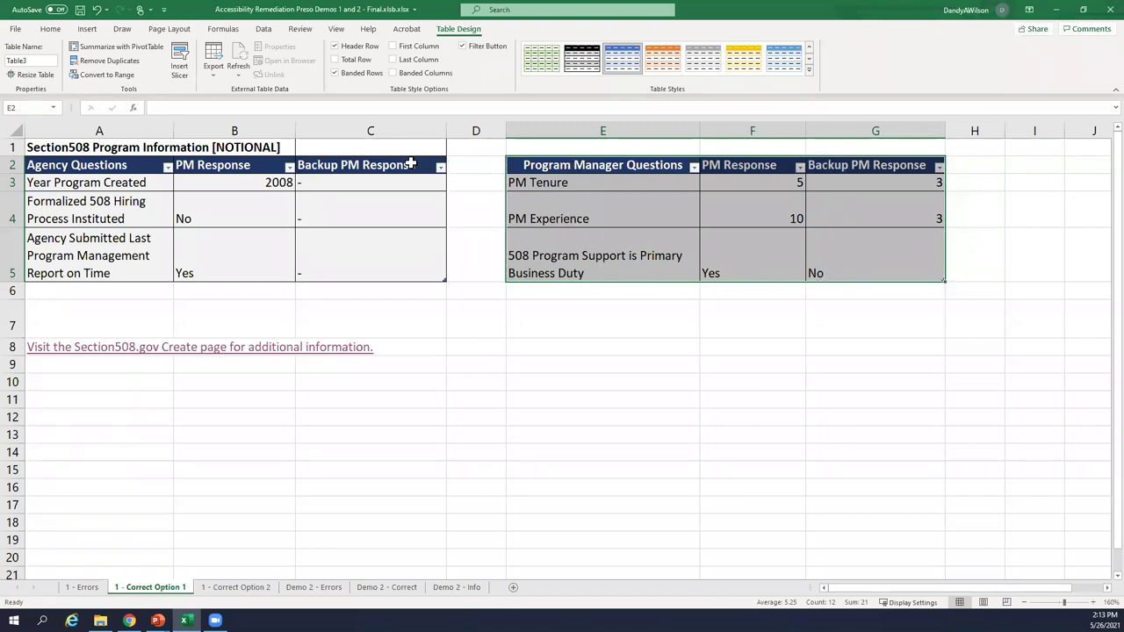
key(ctrl+z)
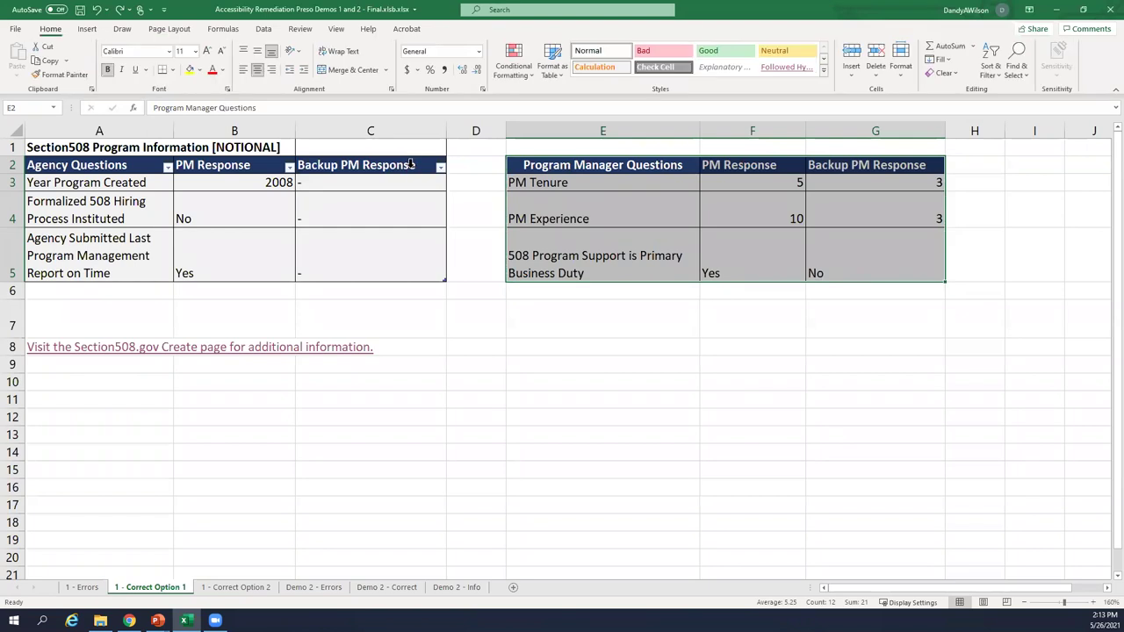
Step: Insert a table with headers over the Program Manager Questions range E2:G5
click(87, 29)
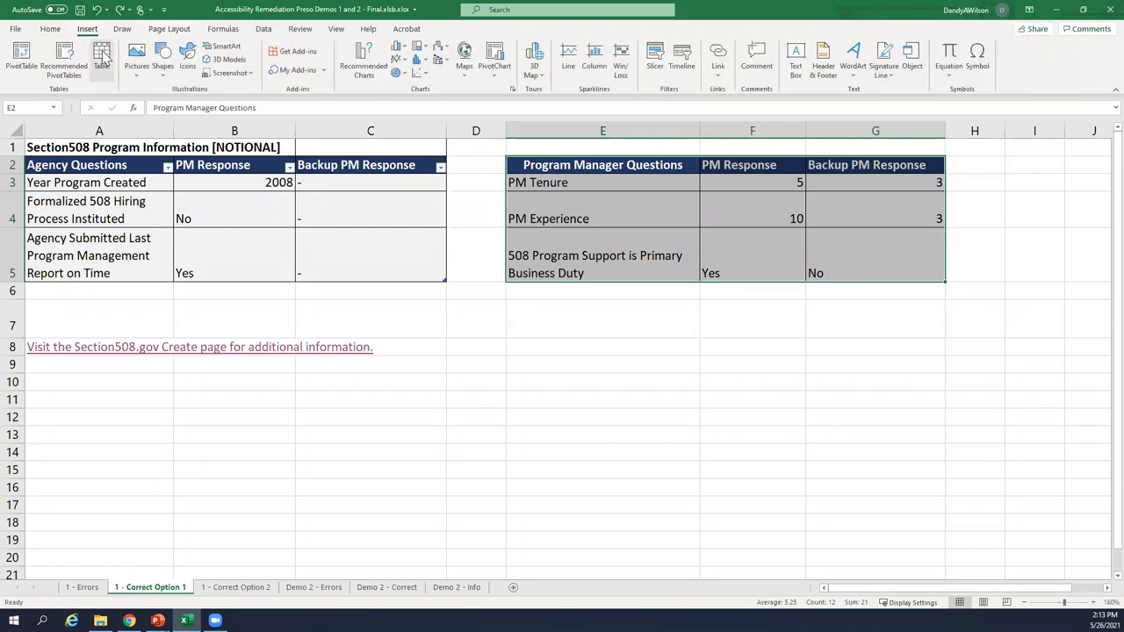
click(101, 54)
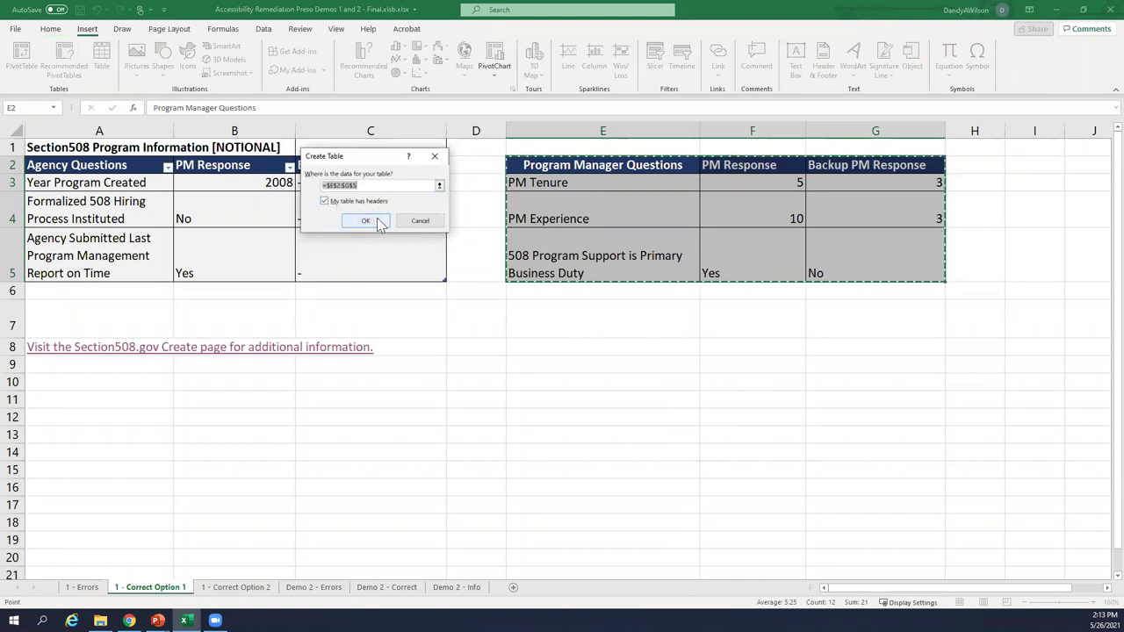
click(365, 220)
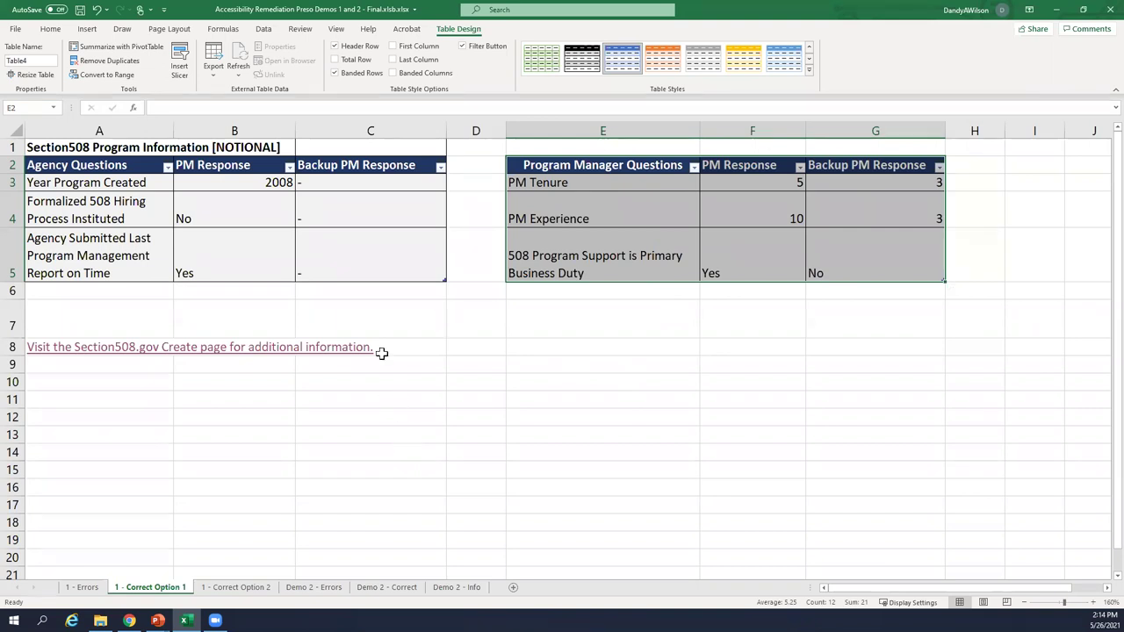
Step: Examine the title cell and the prefixed agency and PM question labels on the 1 - Correct Option 2 sheet
click(239, 587)
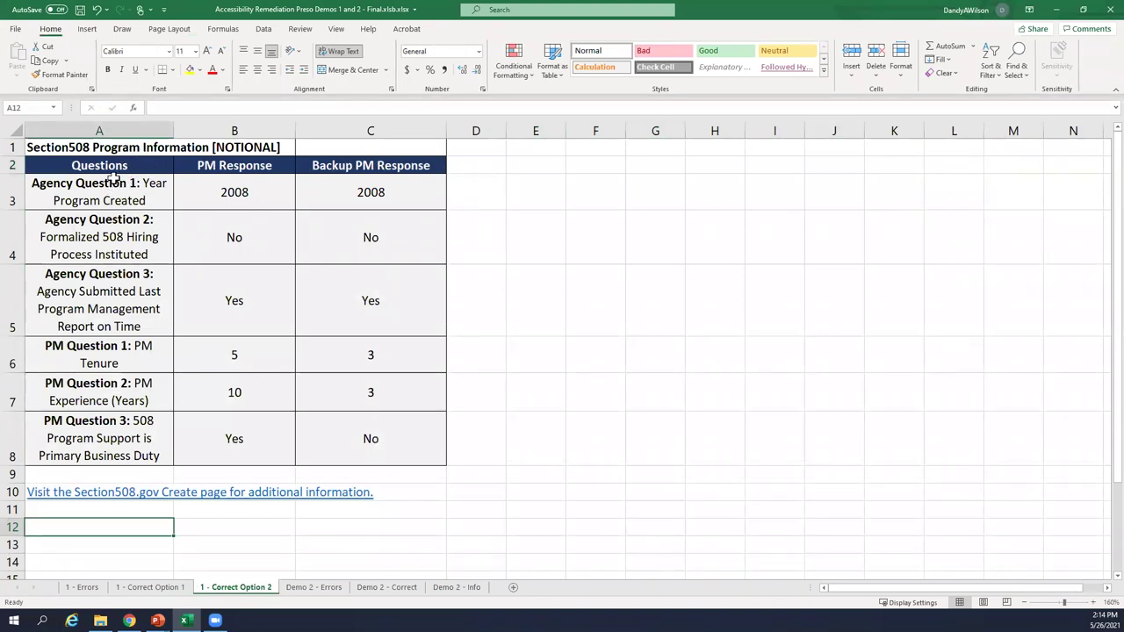
click(79, 148)
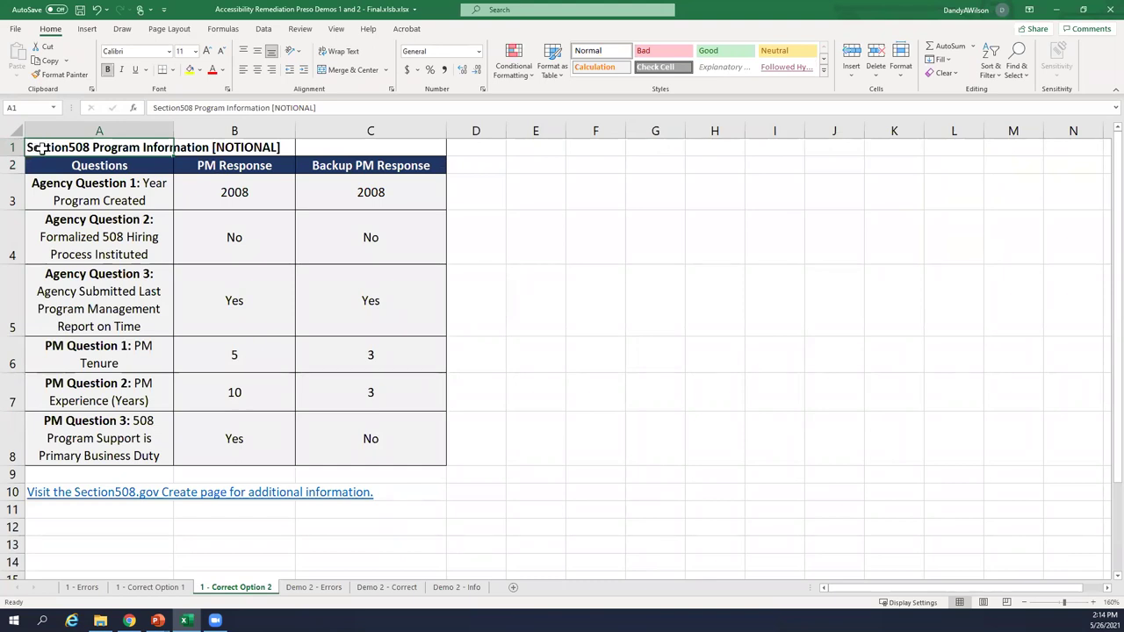
drag(69, 201, 87, 430)
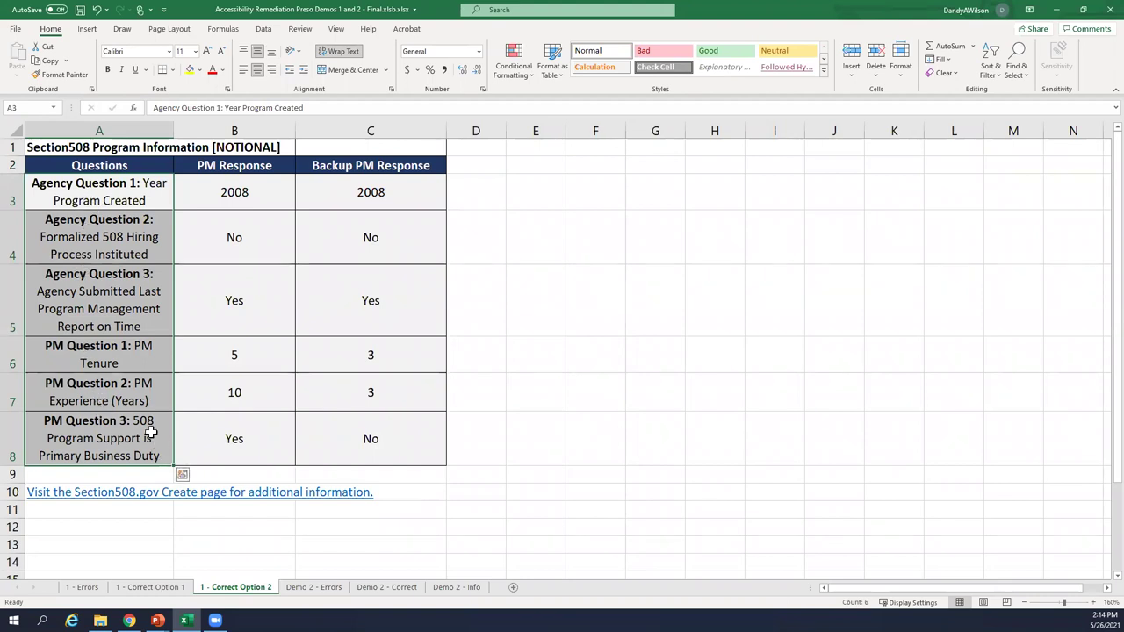
click(85, 346)
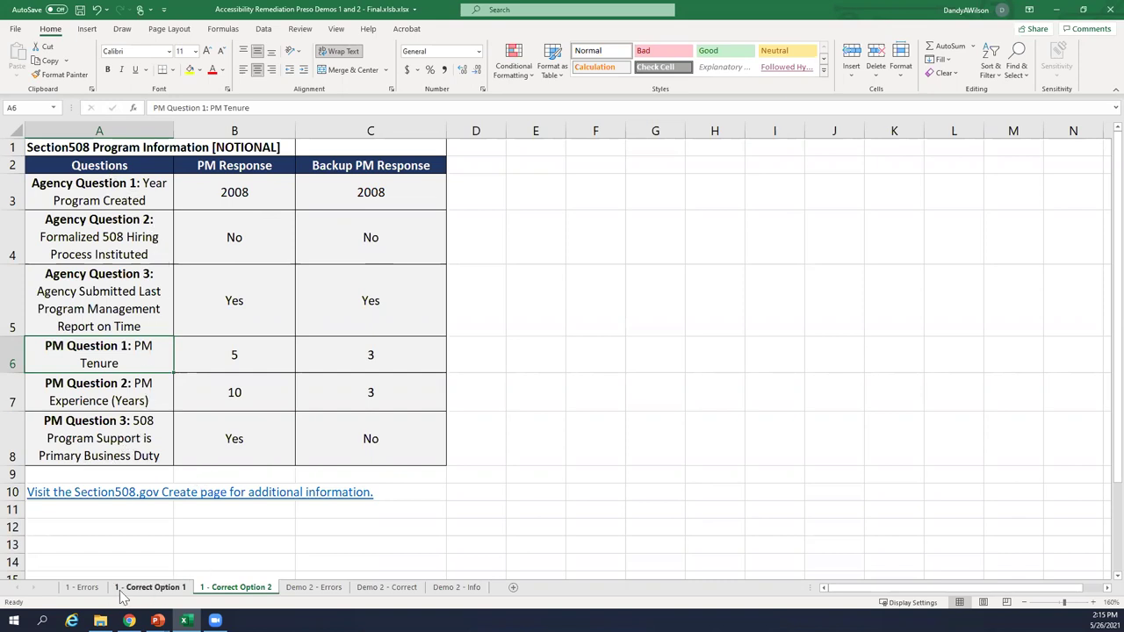
Step: Compare the merged category cells and question labels on 1 - Errors with the single question column on 1 - Correct Option 2
click(88, 589)
drag(164, 291, 138, 363)
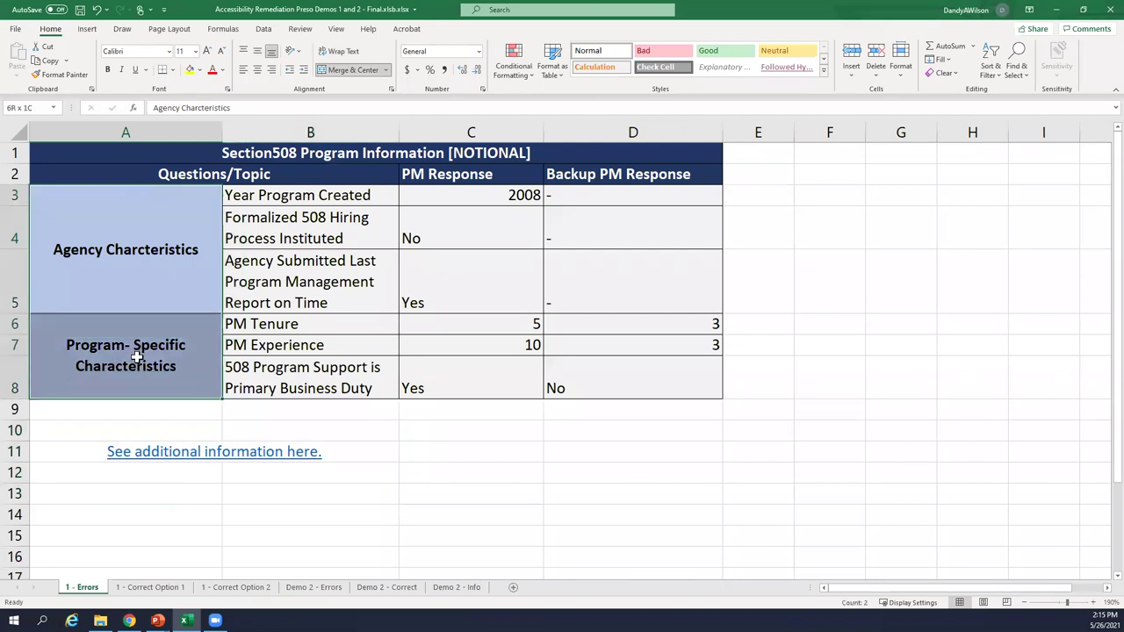
click(299, 199)
drag(298, 198, 264, 389)
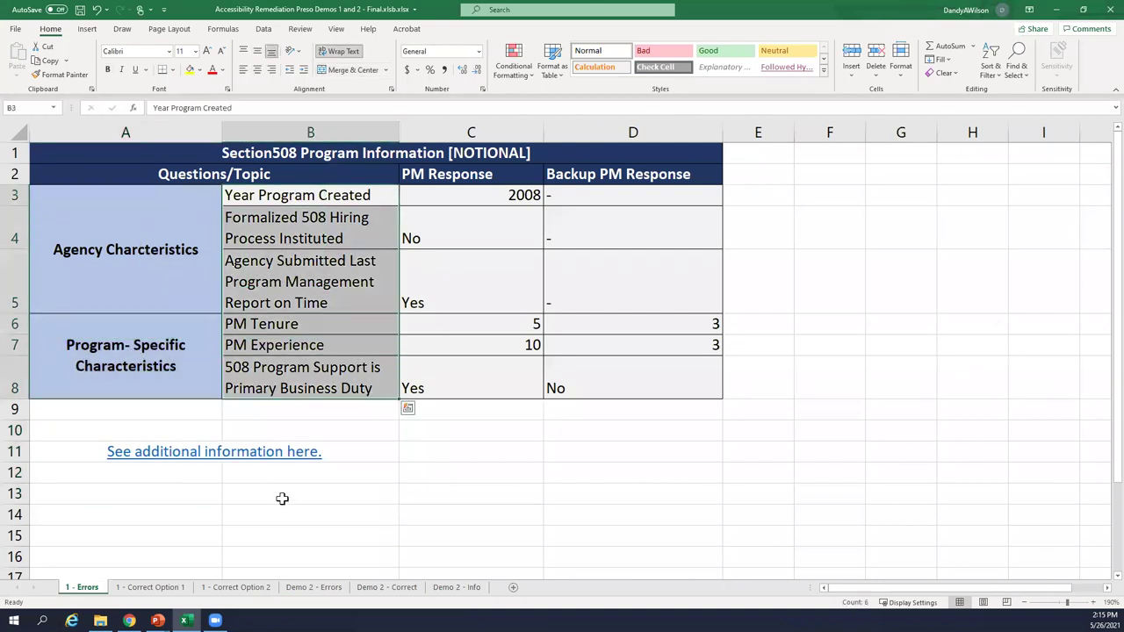
click(238, 588)
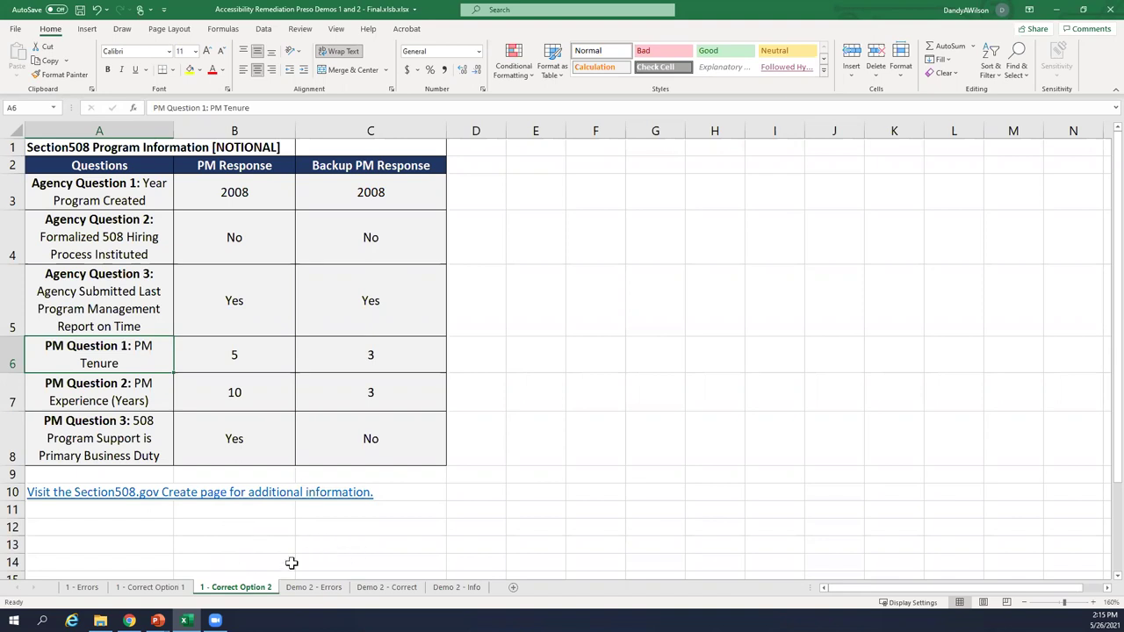
Step: Switch to the Accessibility Remediation Tips and Tricks Brief in PowerPoint and start the slide show from slide 4
click(157, 621)
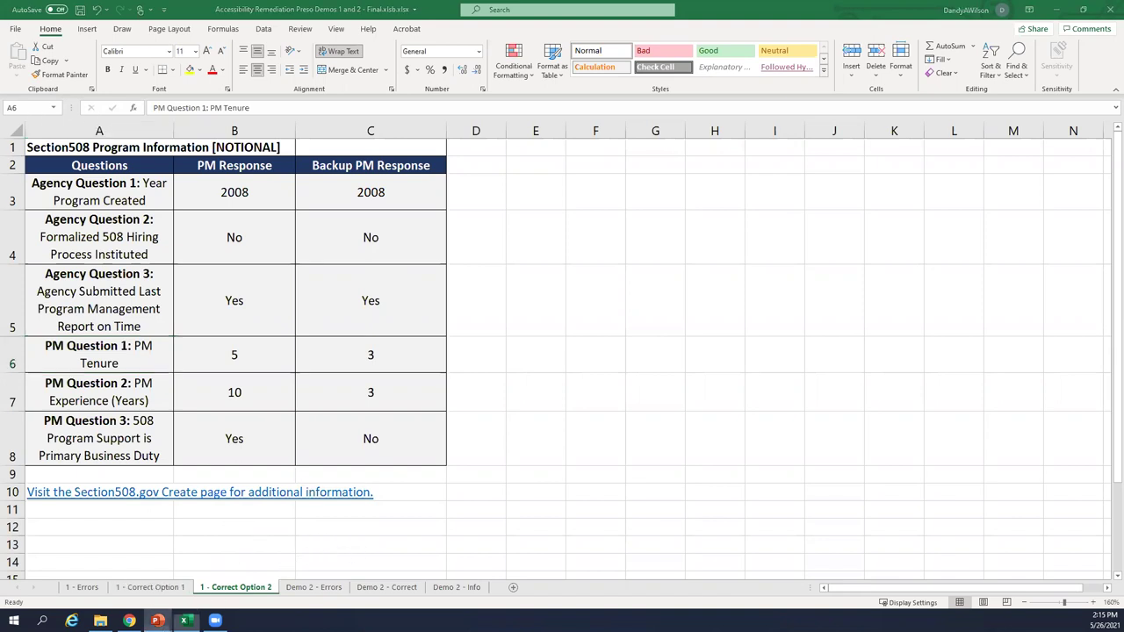
click(122, 587)
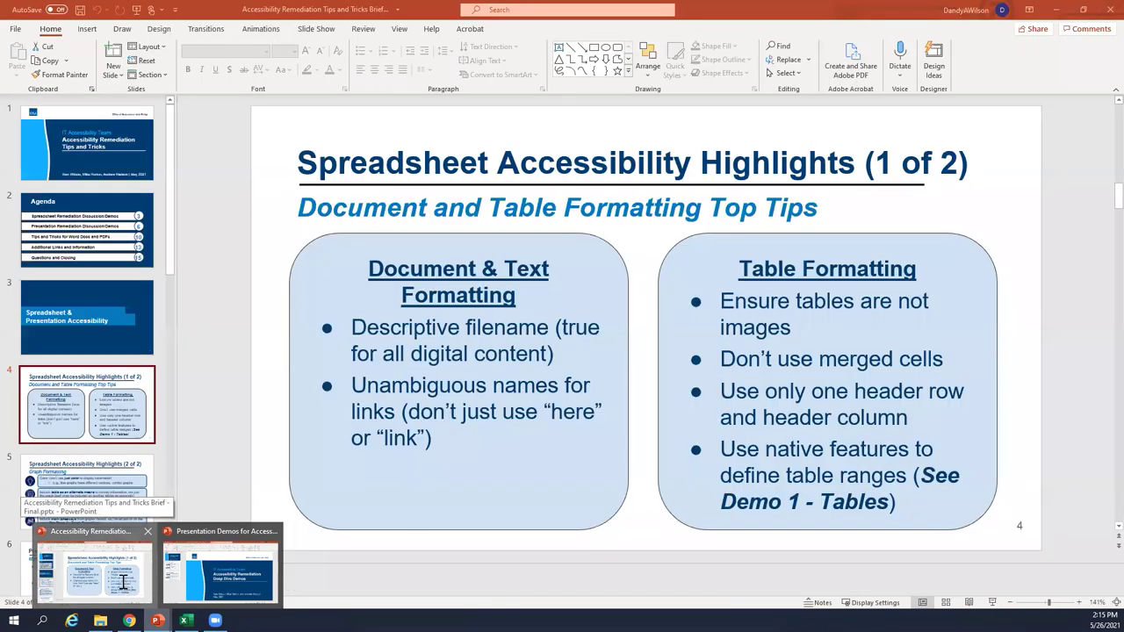
click(992, 603)
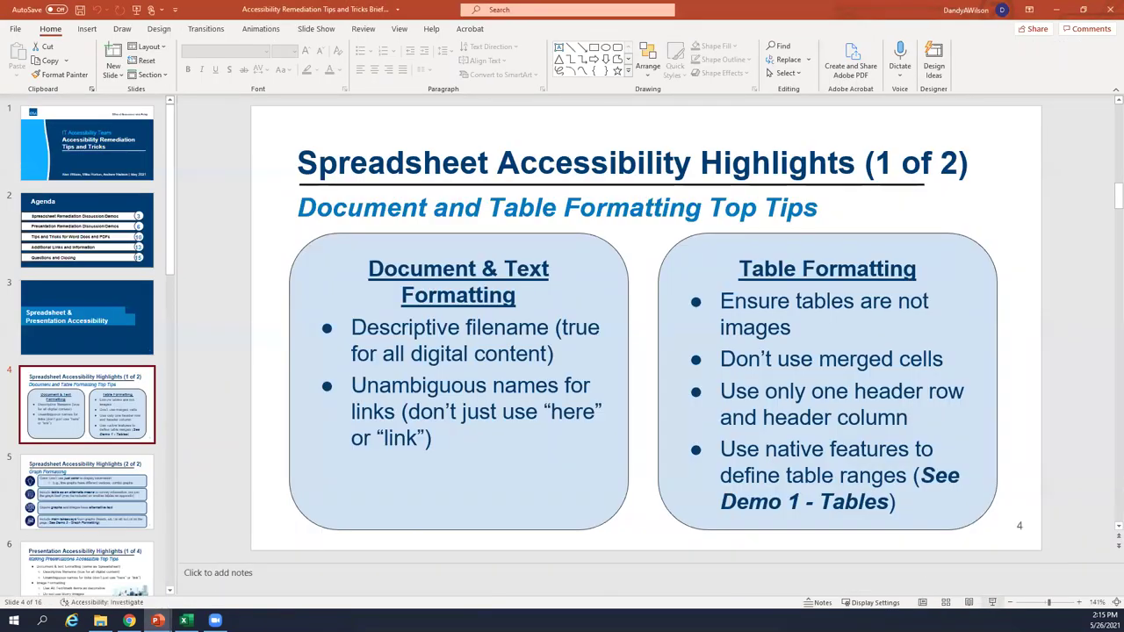
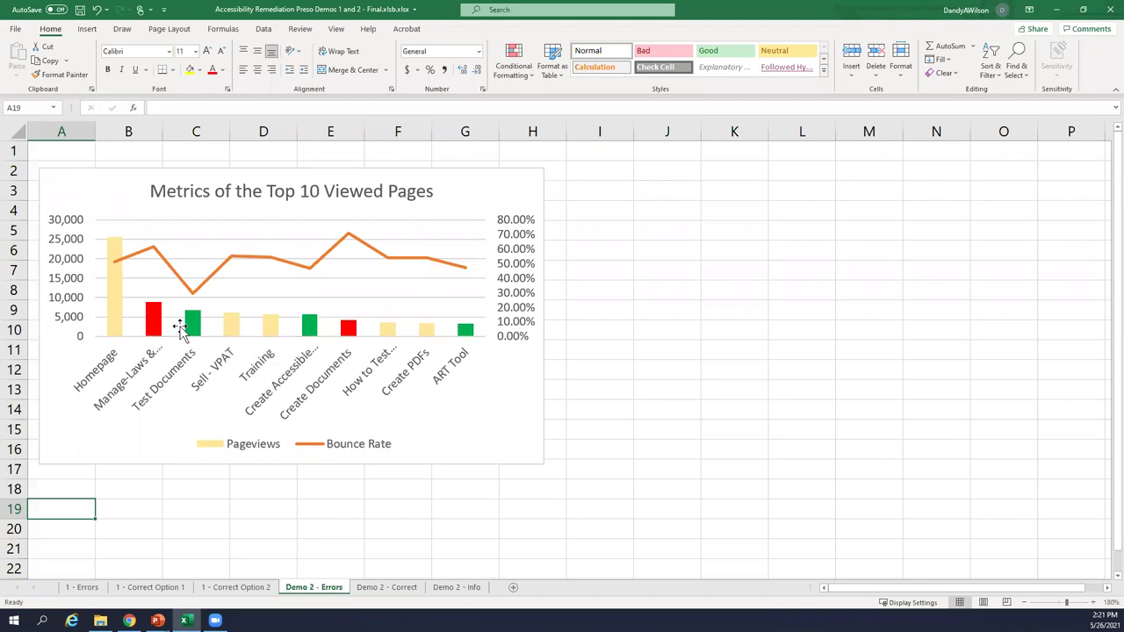
Step: Examine the colour-coded Pageviews bars in the Metrics of the Top 10 Viewed Pages chart on the Demo 2 - Errors sheet
mouse_move(194, 336)
mouse_move(195, 299)
mouse_move(116, 326)
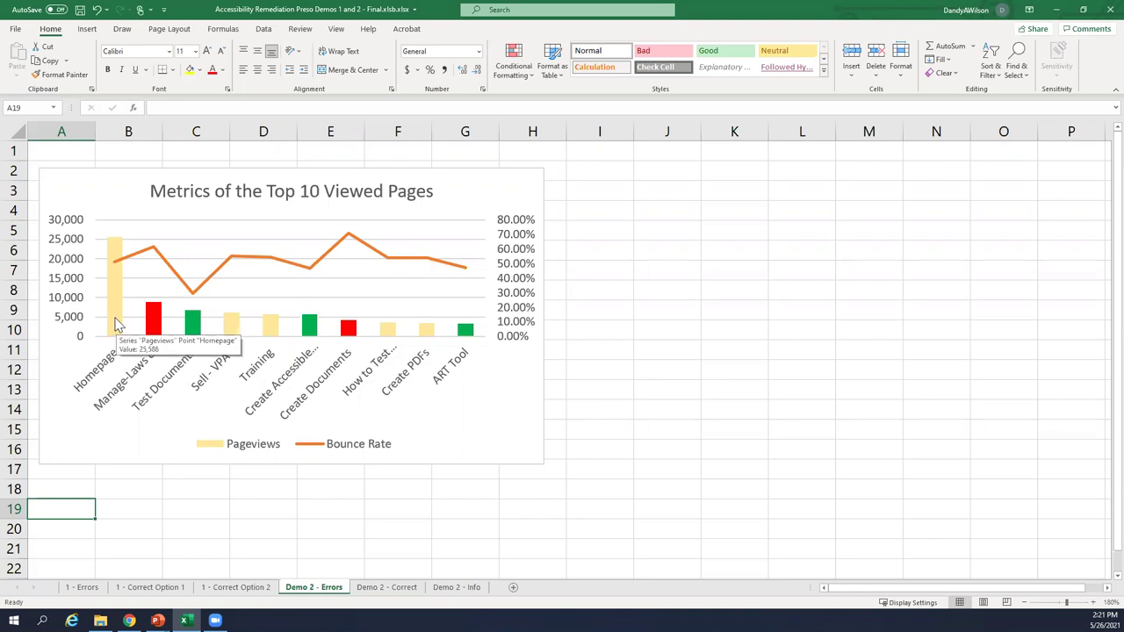
Step: Examine the Bounce Rate line against the Homepage, Manage-Laws and ART Tool bars in the Demo 2 - Errors chart
mouse_move(151, 325)
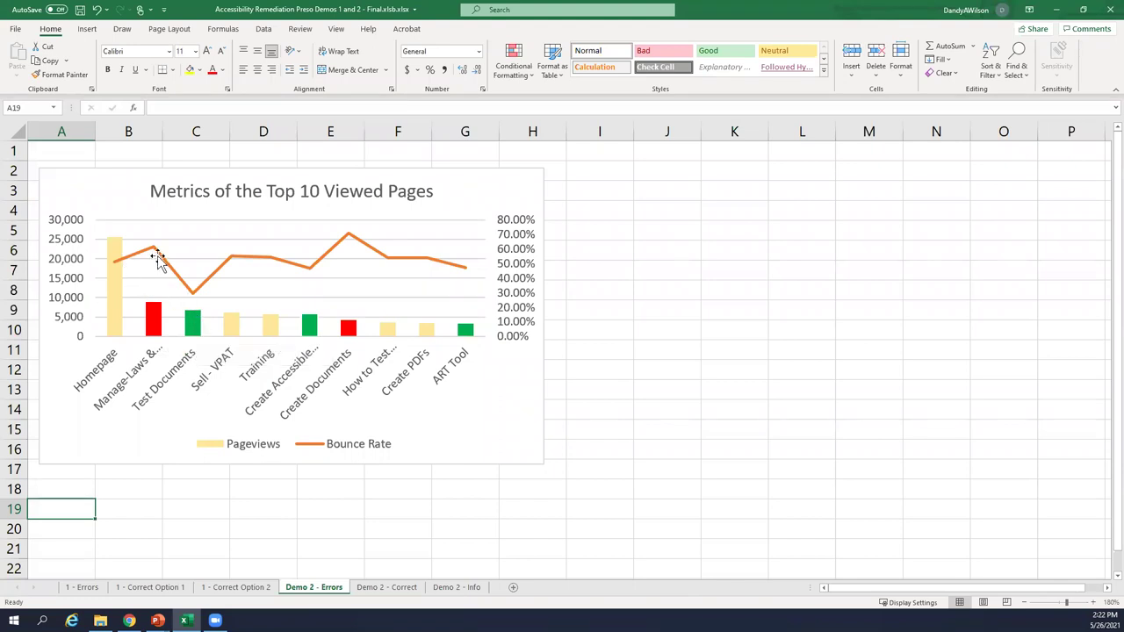
mouse_move(228, 263)
mouse_move(112, 254)
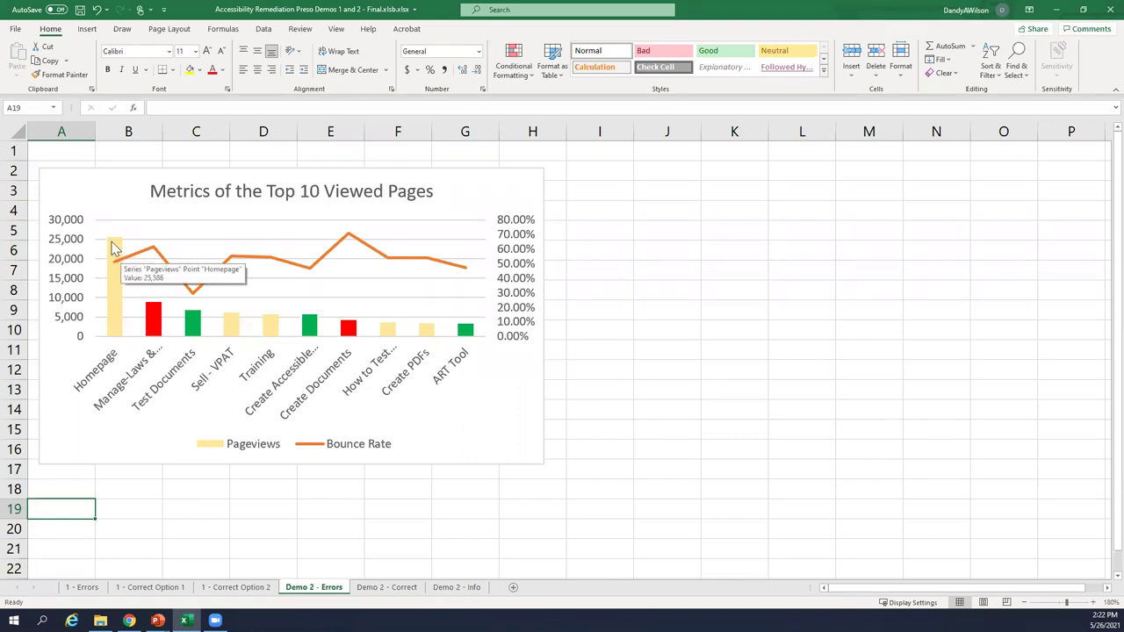
mouse_move(471, 330)
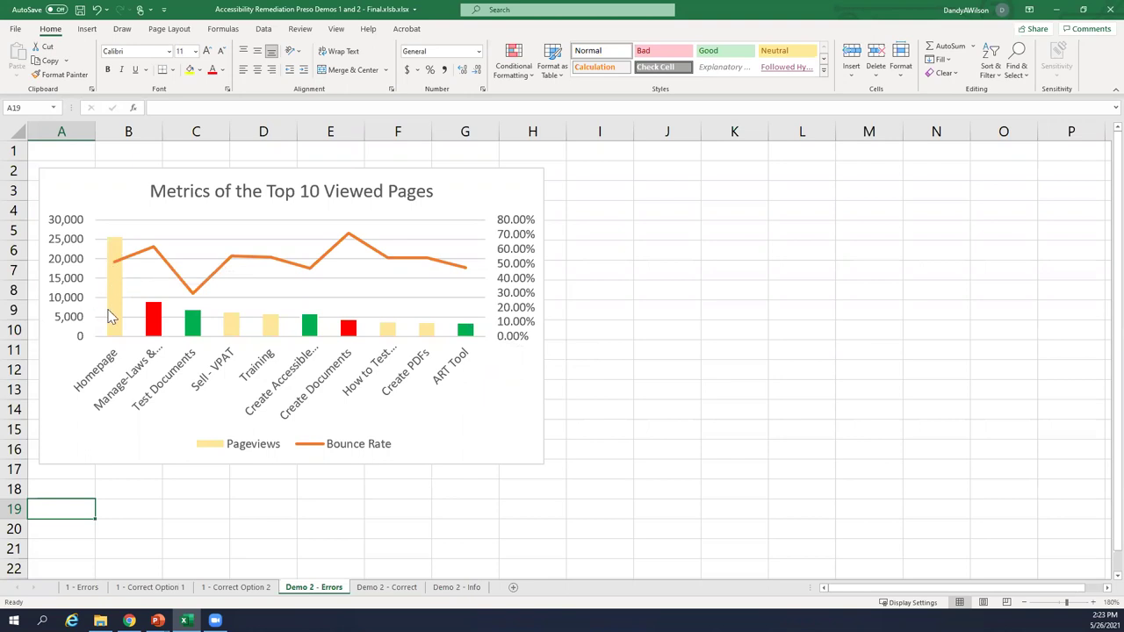
mouse_move(116, 283)
Step: Open the Demo 2 - Correct sheet and highlight the Bounce Rate Average Rating column from its header through the ART Tool row
click(386, 588)
click(568, 523)
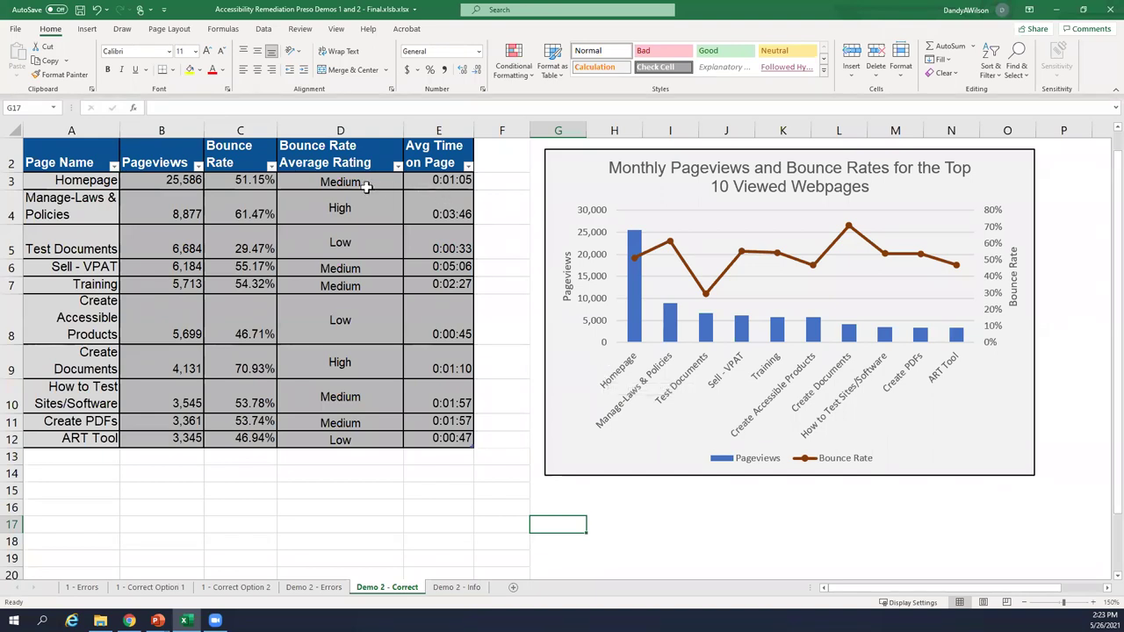
drag(367, 186, 364, 431)
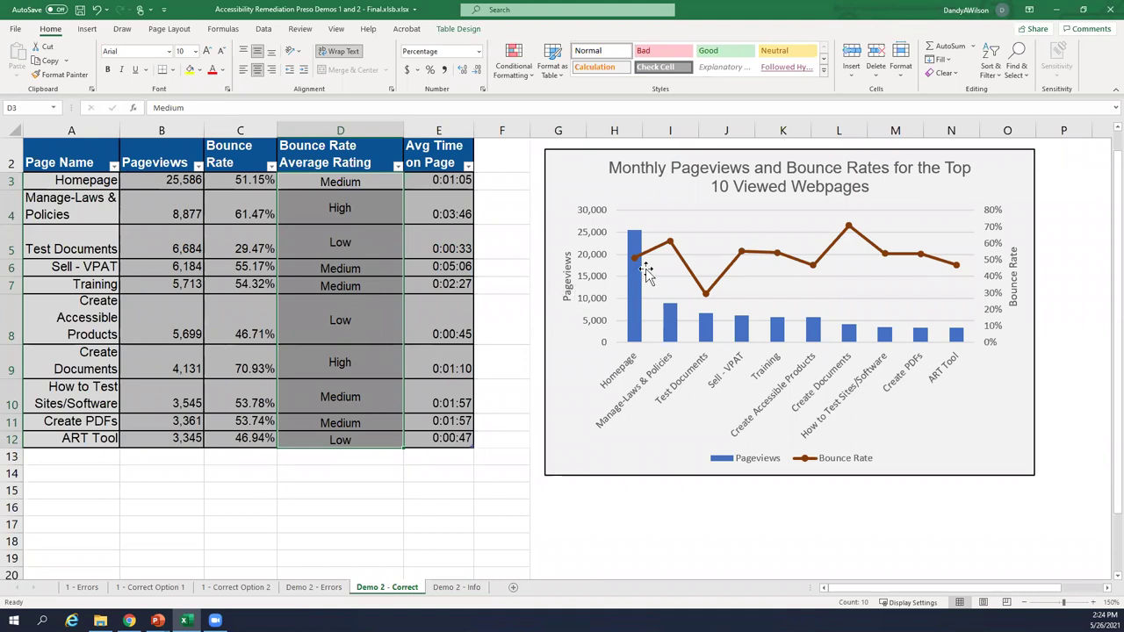
drag(354, 152, 359, 444)
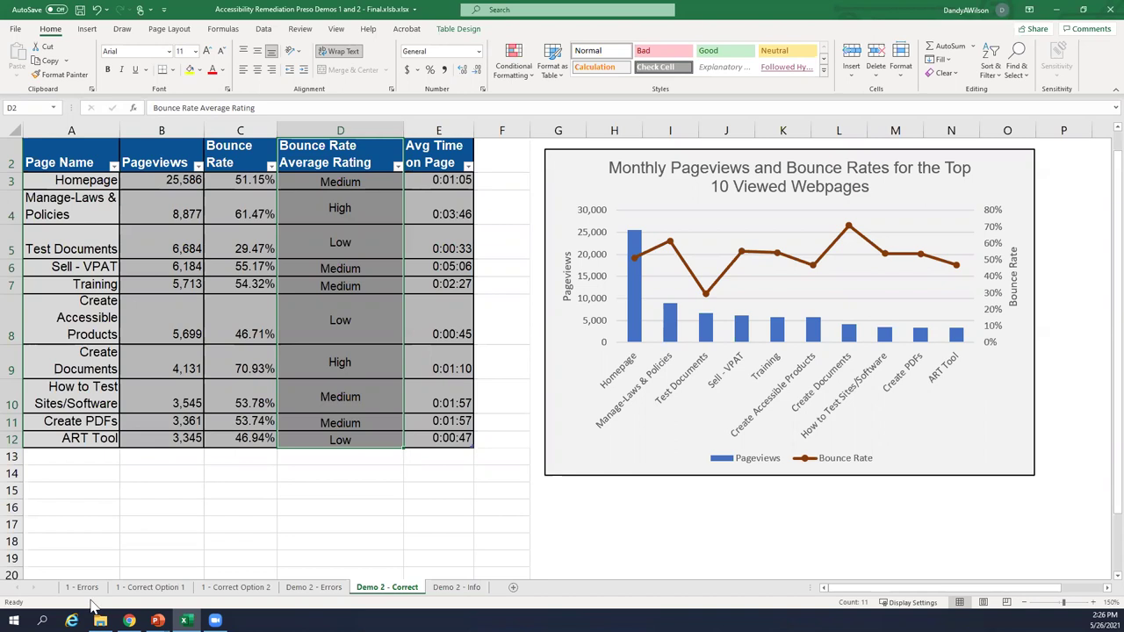
Step: Return to the 1 - Correct Option 1 sheet and deselect the Program Manager Questions table by selecting empty cell B17
click(138, 594)
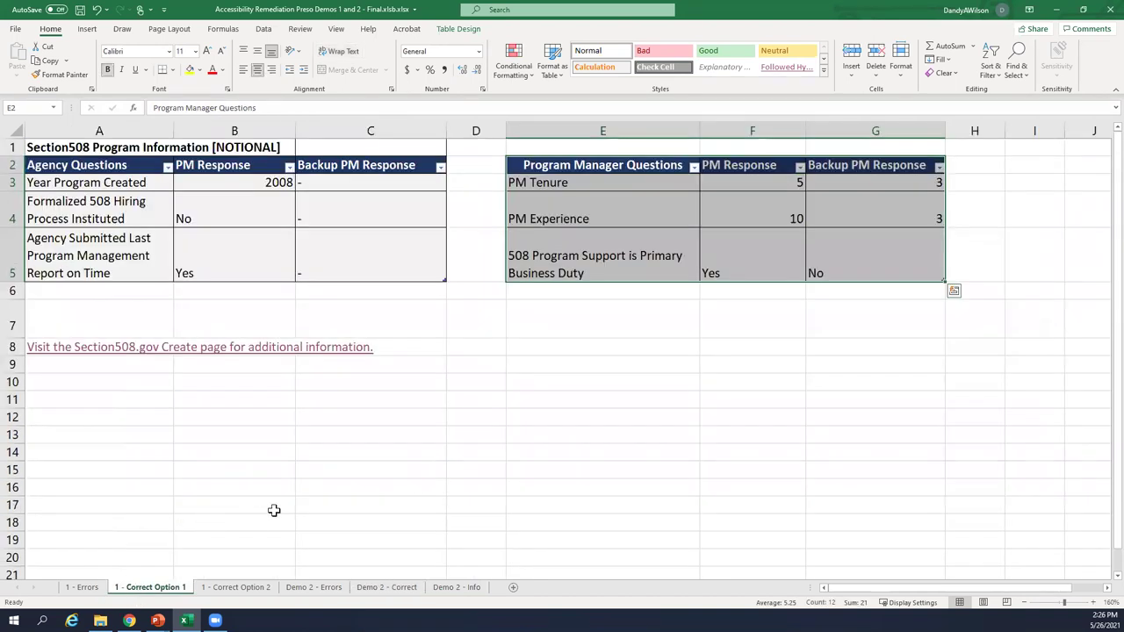
click(273, 509)
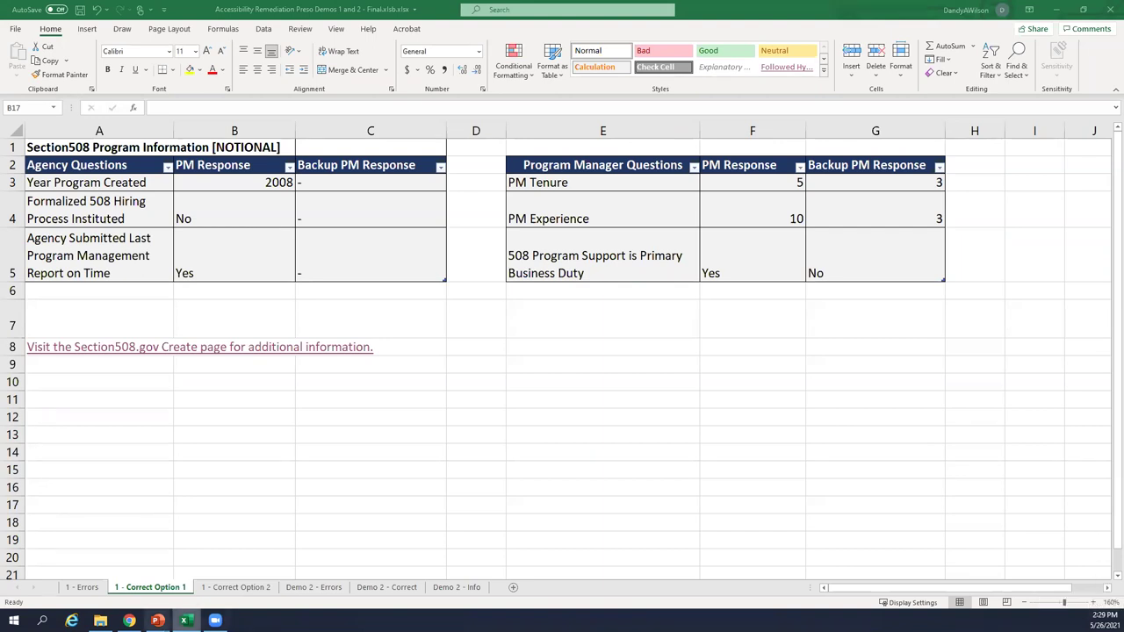
Step: Switch to the Accessibility Remediation Tips and Tricks Brief in PowerPoint, start the slide show from slide 5 and advance to slide 6
mouse_move(156, 620)
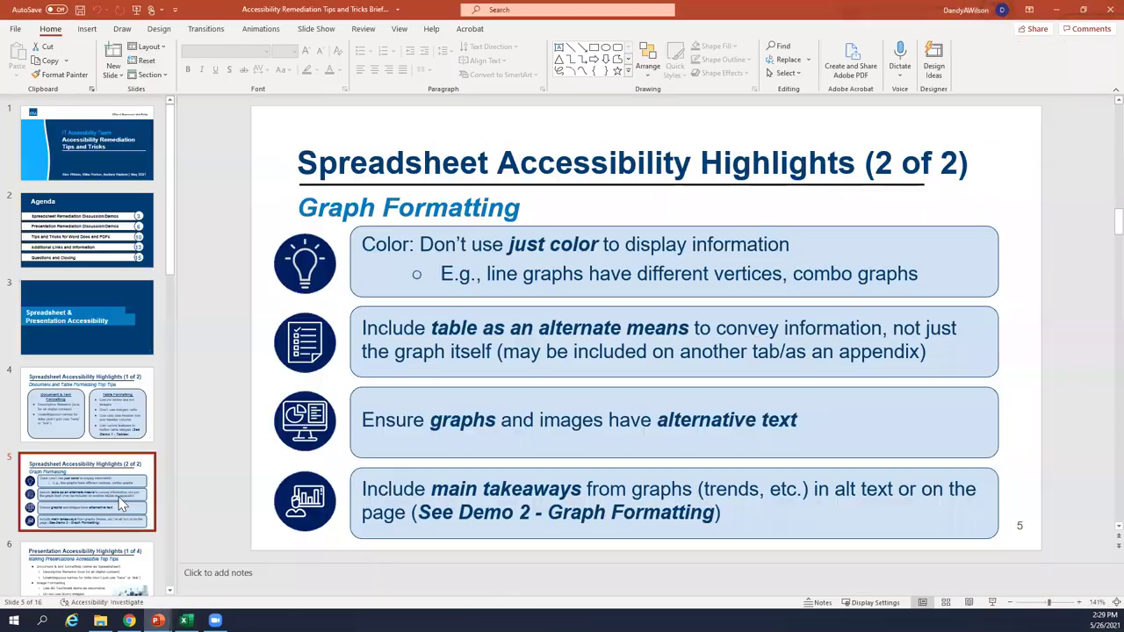
click(128, 604)
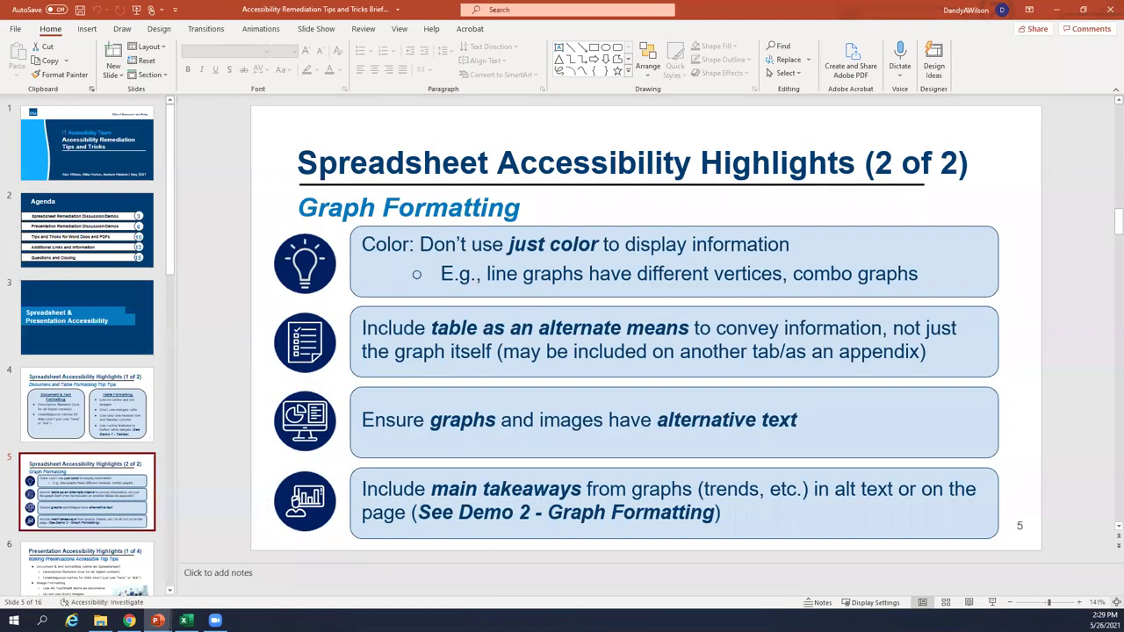
click(994, 603)
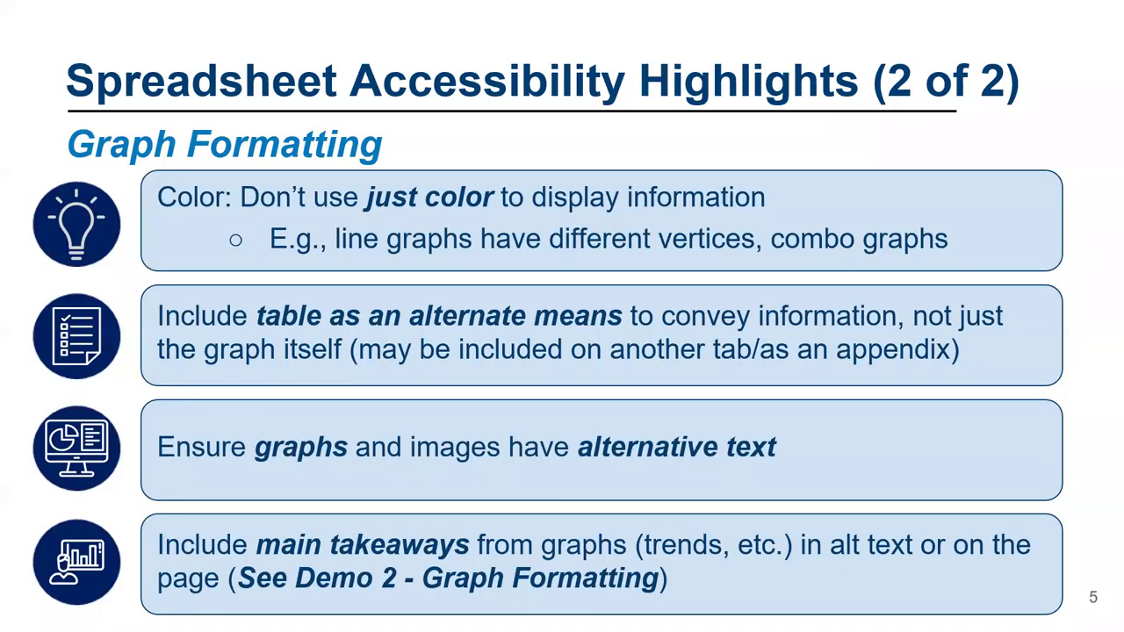
key(Right)
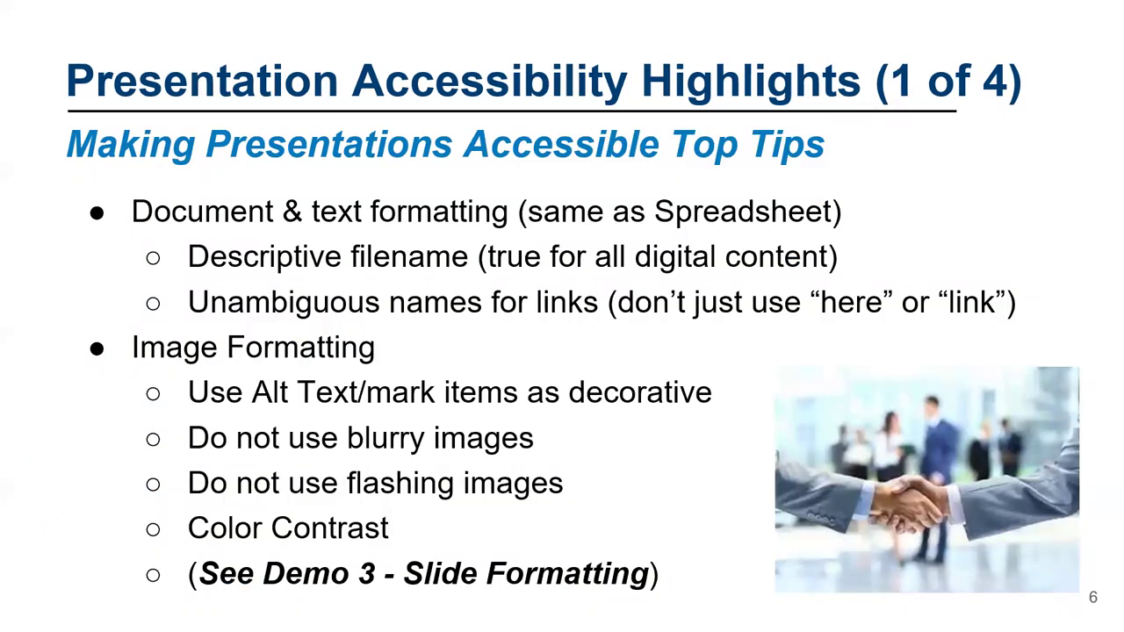